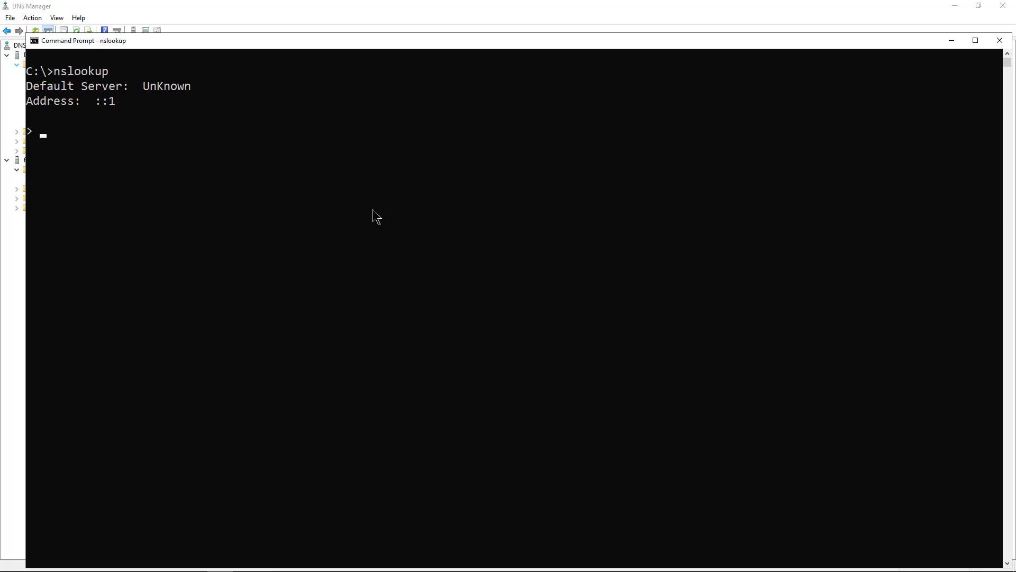
Quit the nslookup session that shows the UnKnown ::1 default server.
{"action": "key", "text": "ctrl+c"}
{"action": "mouse_move", "coordinate": [316, 567]}
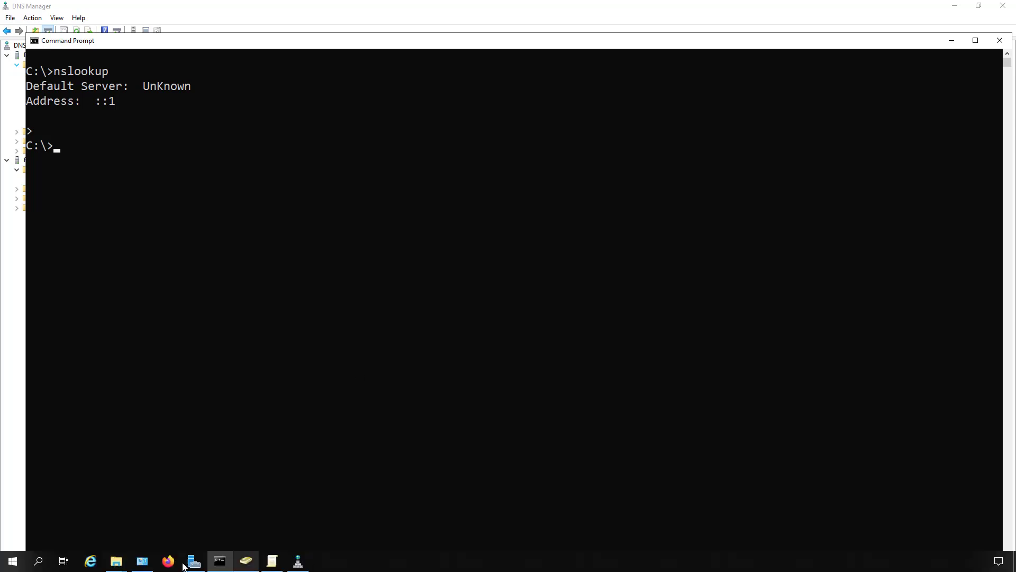
Open Ethernet 3 Properties from Network and Sharing Center's adapter settings in Control Panel.
{"action": "left_click", "coordinate": [146, 565]}
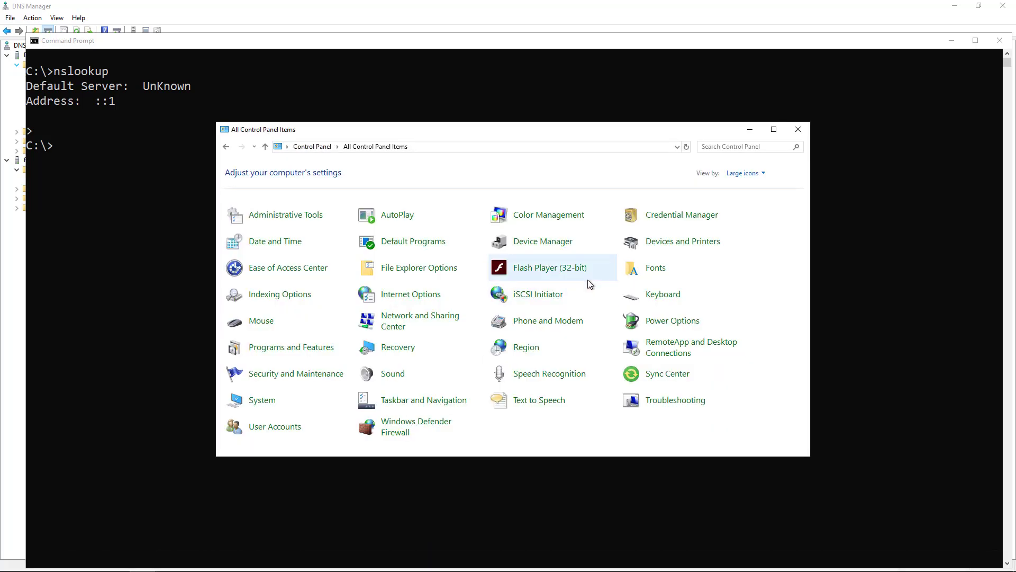
{"action": "left_click", "coordinate": [430, 318]}
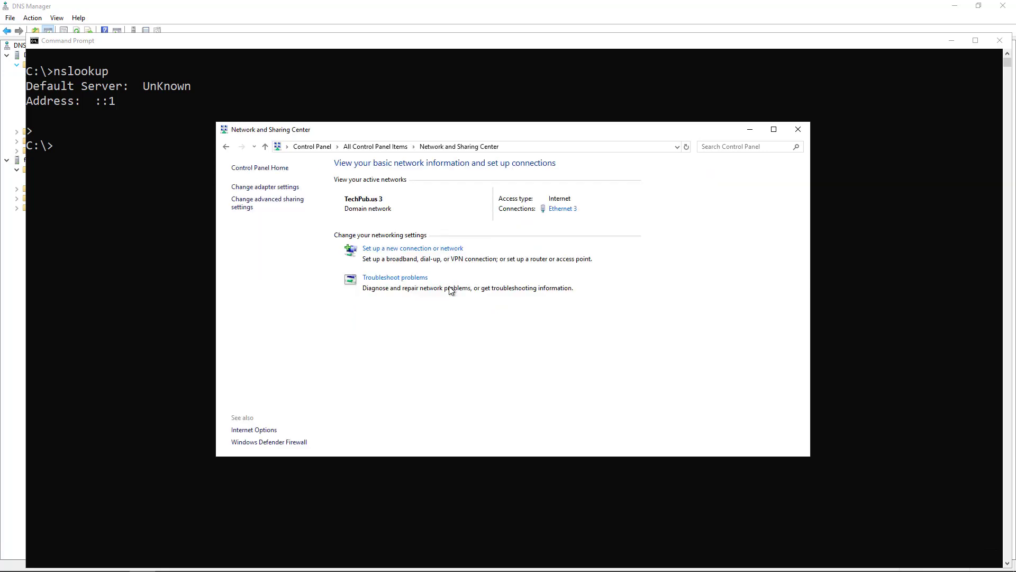
{"action": "left_click", "coordinate": [284, 188]}
{"action": "left_click", "coordinate": [274, 204]}
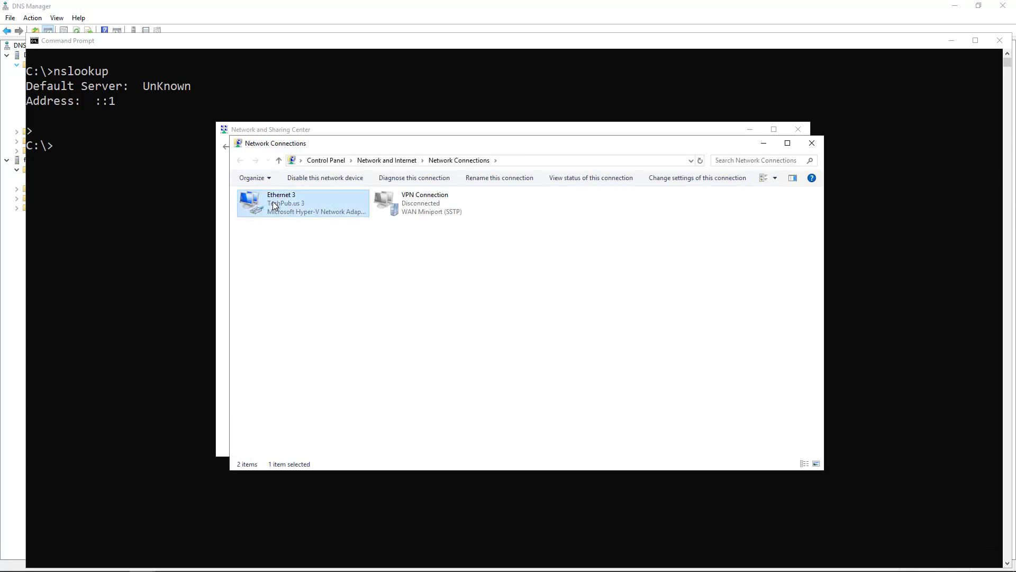
{"action": "right_click", "coordinate": [274, 204]}
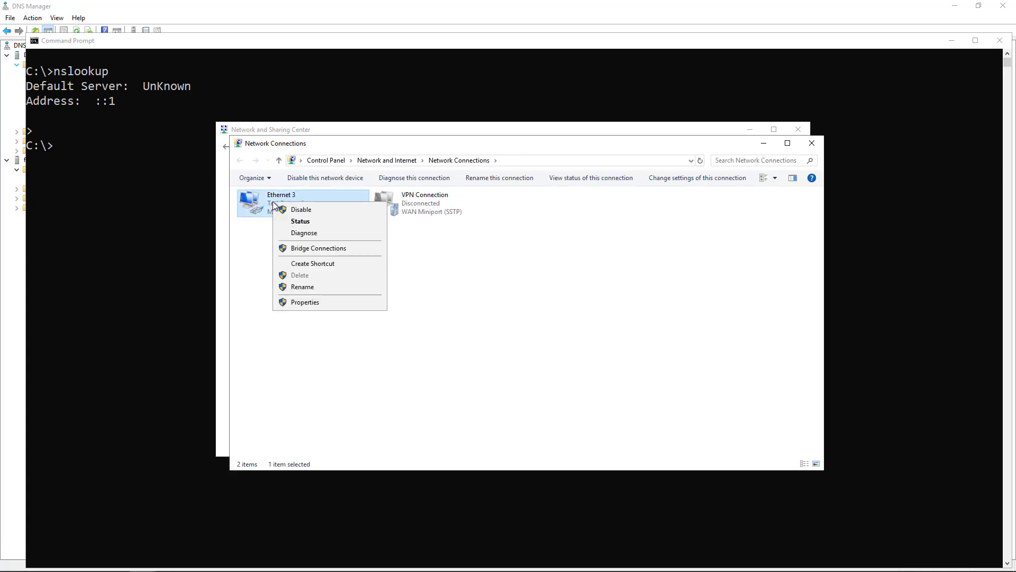
{"action": "left_click", "coordinate": [296, 303]}
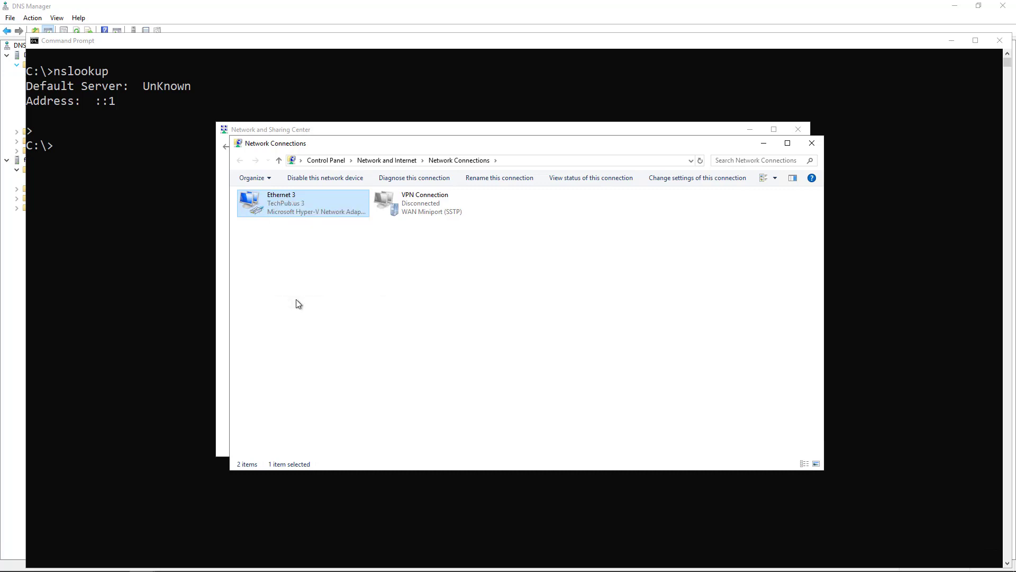
{"action": "left_click_drag", "start_coordinate": [333, 191], "coordinate": [415, 134]}
{"action": "scroll", "coordinate": [398, 266], "scroll_direction": "down", "scroll_amount": 1}
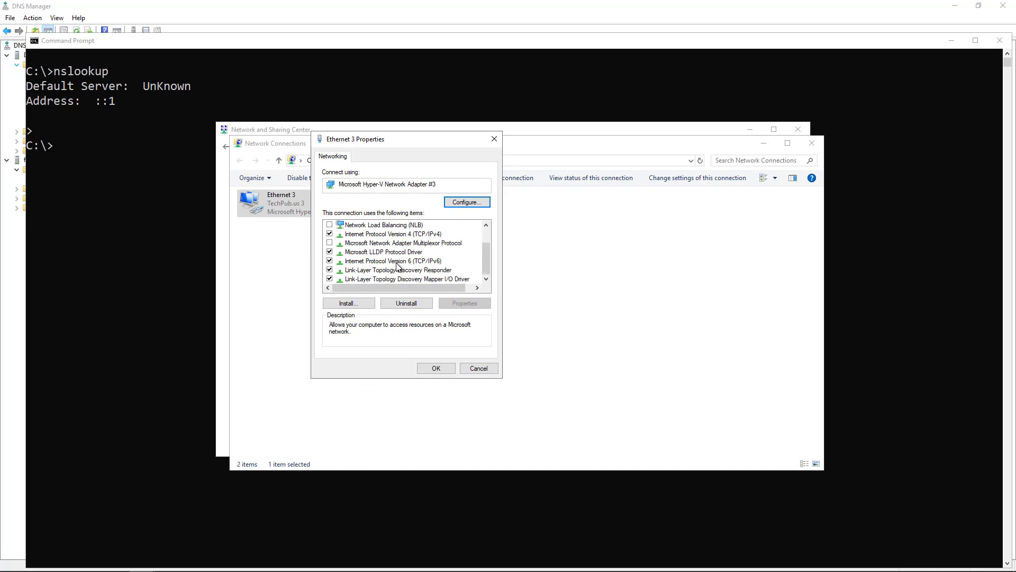
Set Ethernet 3's TCP/IPv6 to obtain its DNS server address automatically and save.
{"action": "double_click", "coordinate": [398, 262]}
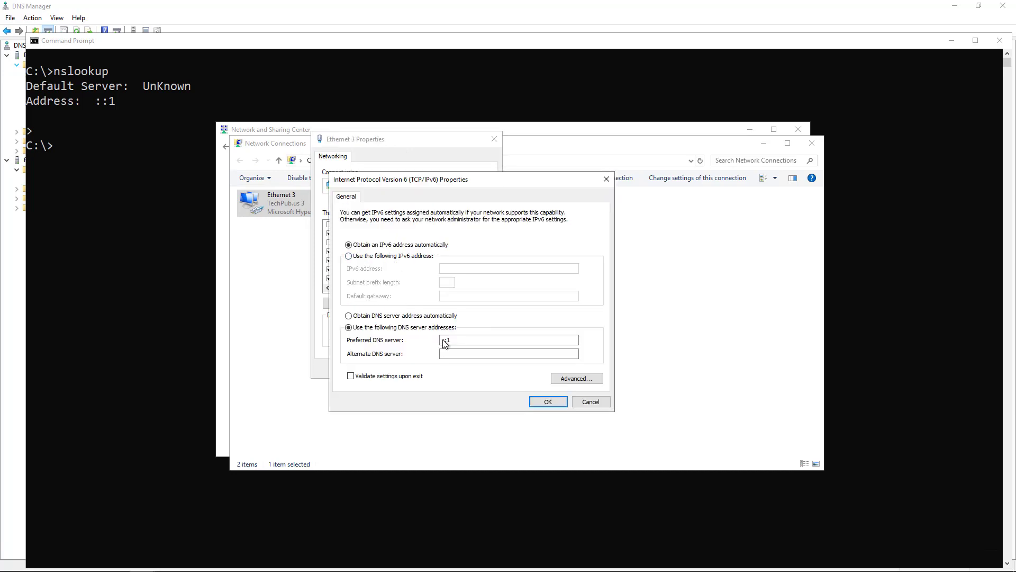
{"action": "left_click", "coordinate": [454, 352]}
{"action": "left_click", "coordinate": [408, 316]}
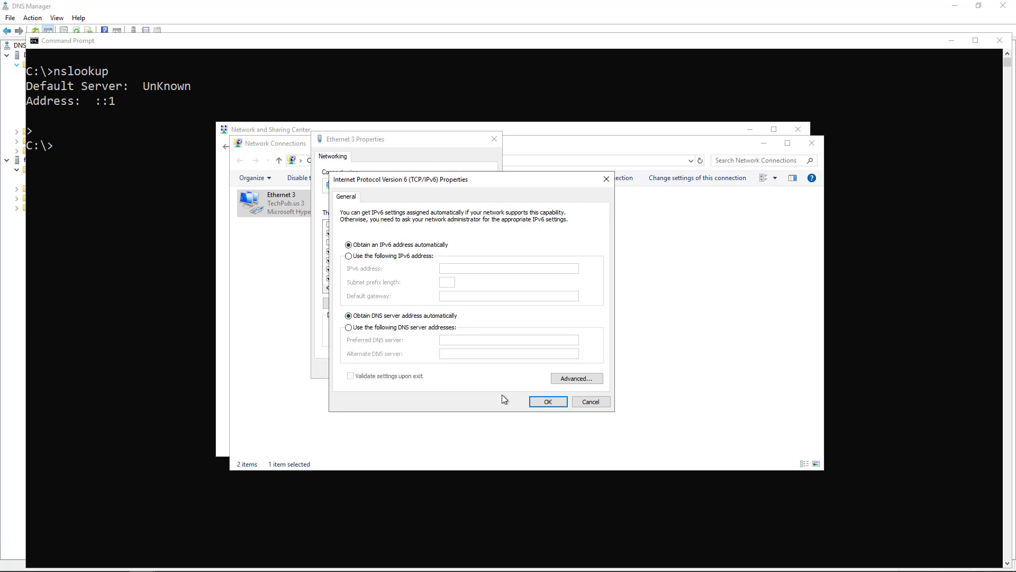
{"action": "left_click", "coordinate": [546, 402]}
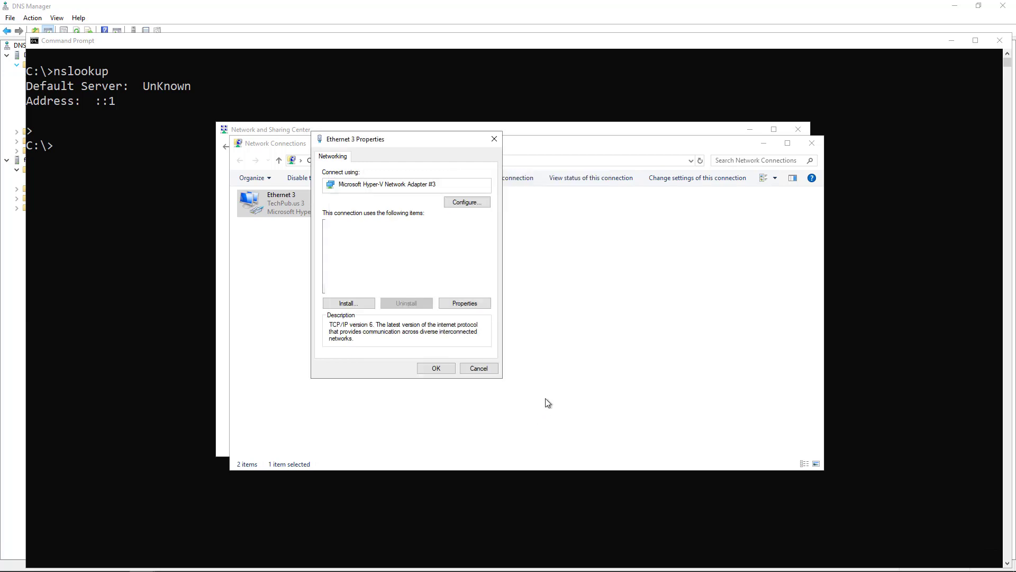
{"action": "left_click", "coordinate": [435, 368]}
Rerun nslookup to confirm default server 192.168.21.110, then exit and close Command Prompt.
{"action": "left_click", "coordinate": [149, 226]}
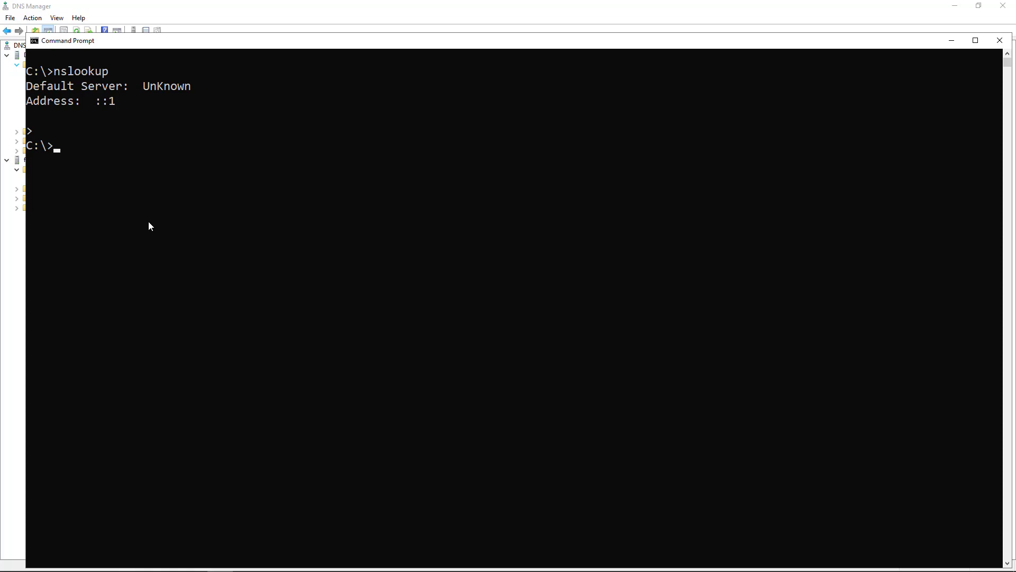
{"action": "key", "text": "Up"}
{"action": "key", "text": "Return"}
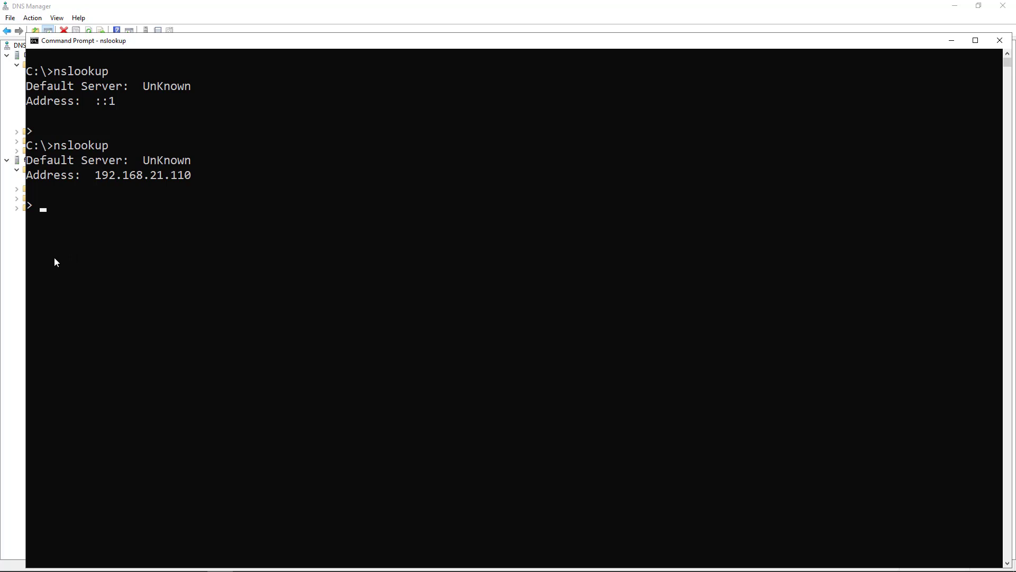
{"action": "key", "text": "ctrl+c"}
{"action": "key", "text": "alt+F4"}
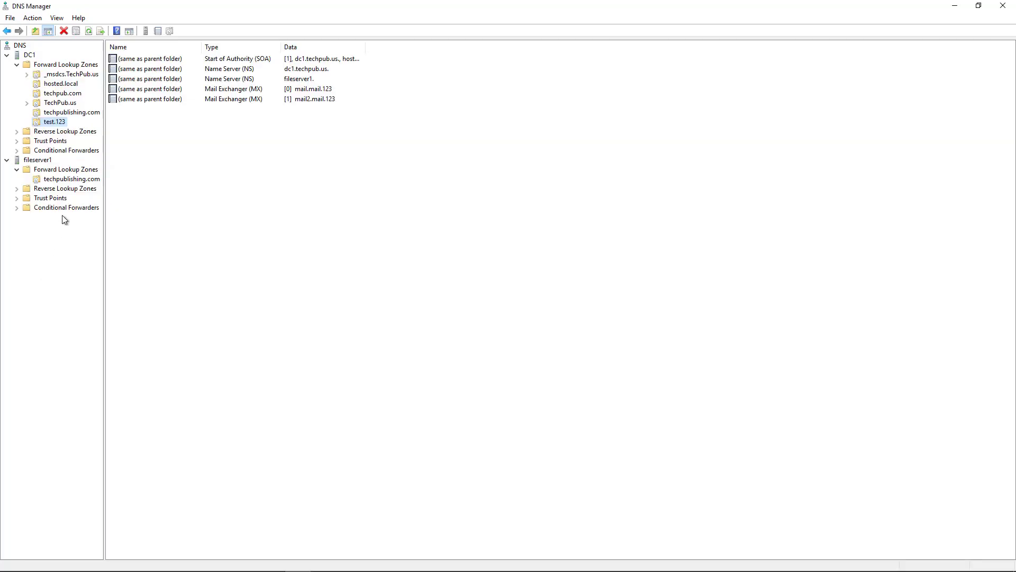
Start a new DC1 reverse zone: AD-integrated primary, domain-wide replication, IPv4.
{"action": "left_click", "coordinate": [57, 134]}
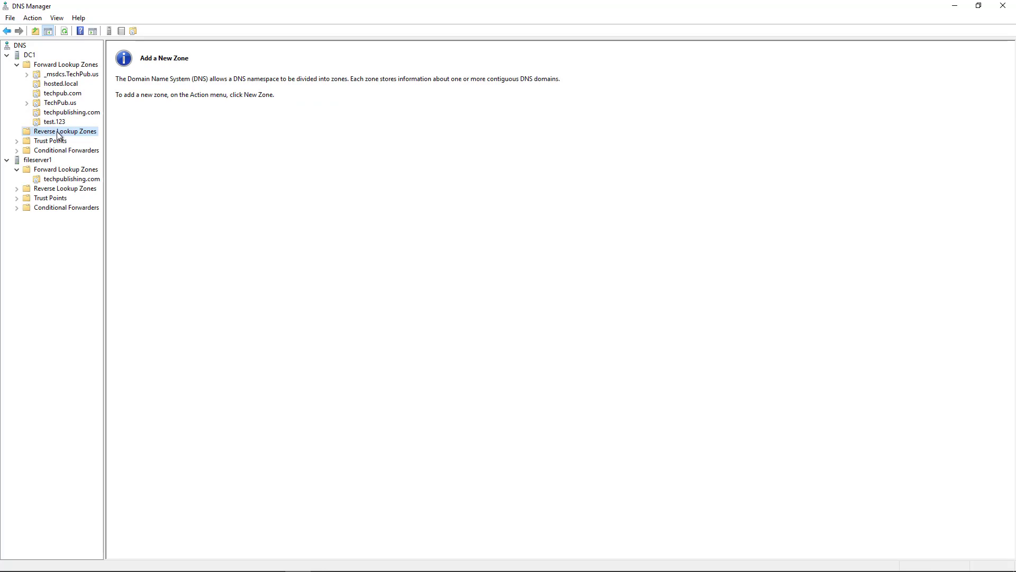
{"action": "right_click", "coordinate": [58, 135]}
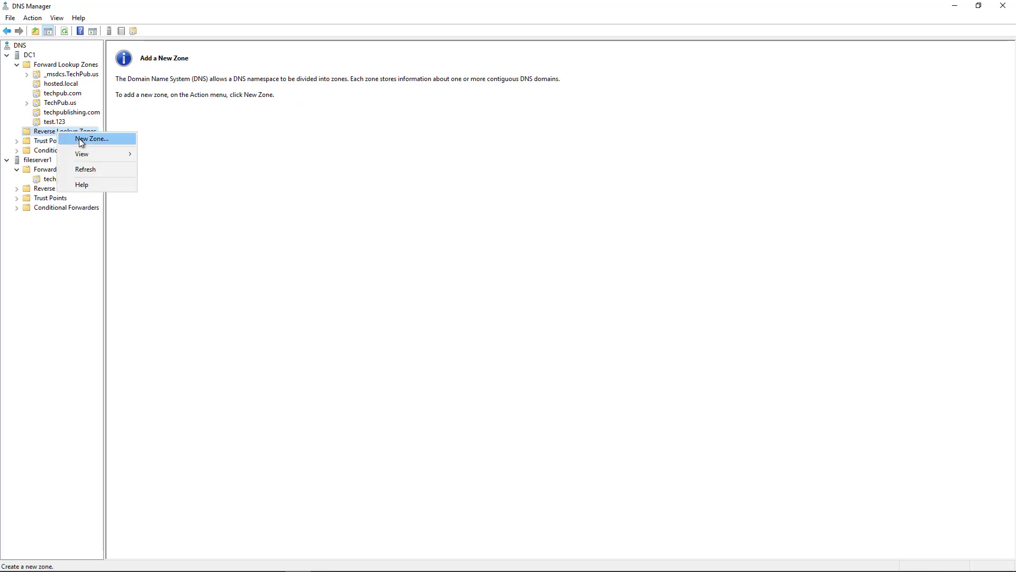
{"action": "left_click", "coordinate": [81, 139]}
{"action": "left_click", "coordinate": [200, 201]}
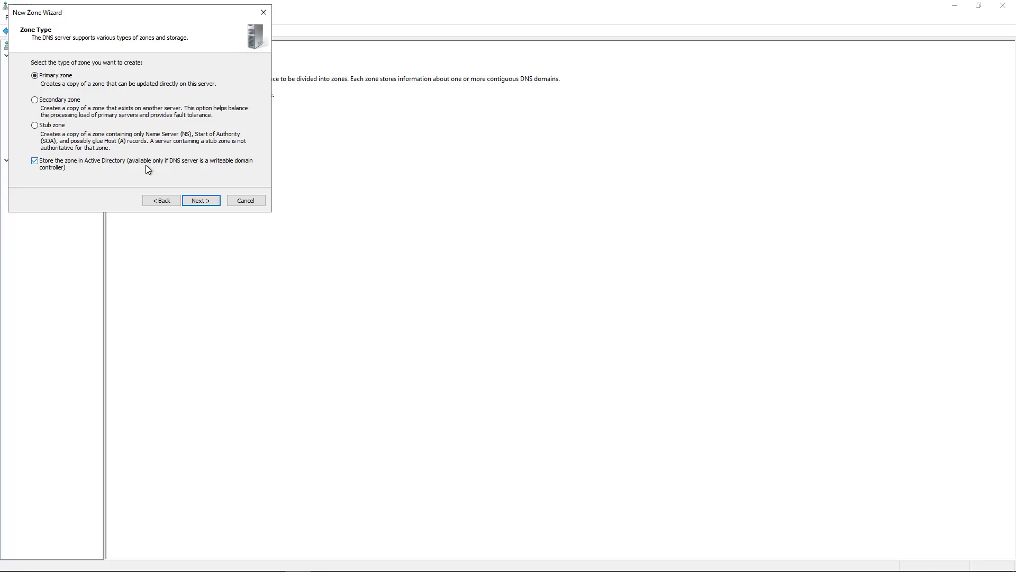
{"action": "left_click_drag", "start_coordinate": [150, 12], "coordinate": [387, 92]}
{"action": "left_click", "coordinate": [438, 282]}
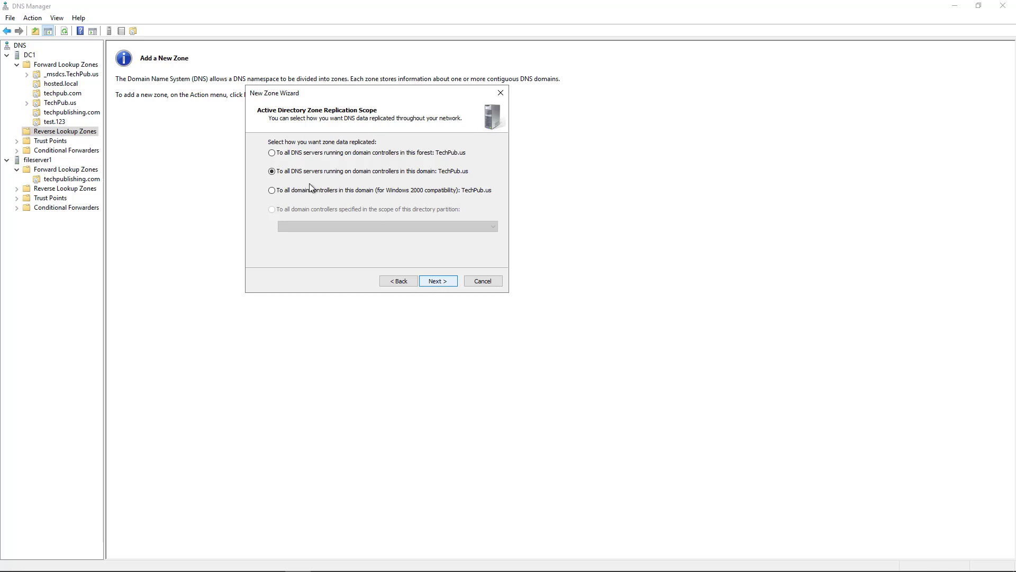
{"action": "left_click", "coordinate": [439, 283]}
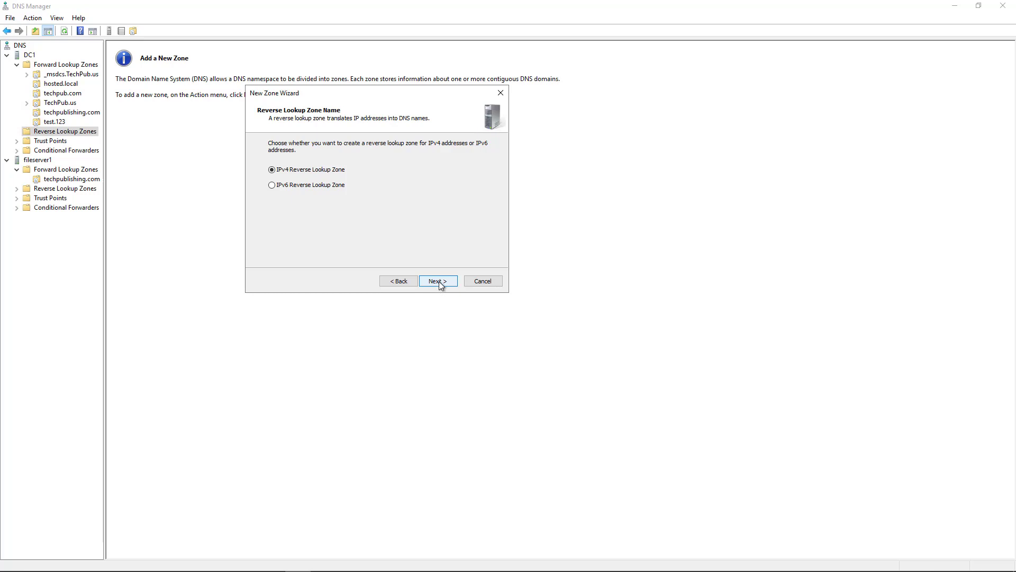
{"action": "left_click", "coordinate": [439, 281]}
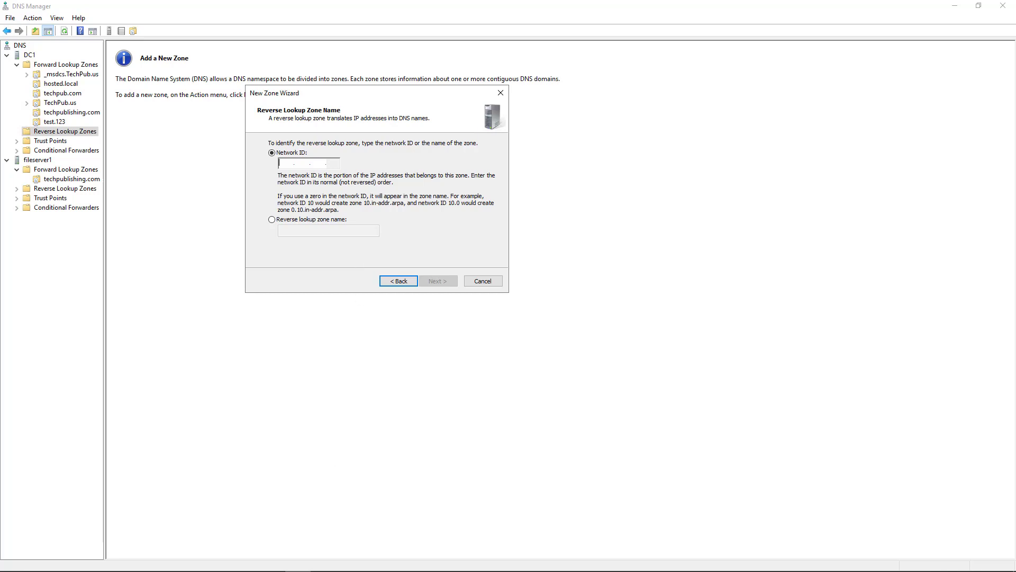
Run ipconfig in Command Prompt to list the Ethernet 3 addresses.
{"action": "mouse_move", "coordinate": [287, 562]}
{"action": "left_click", "coordinate": [220, 561]}
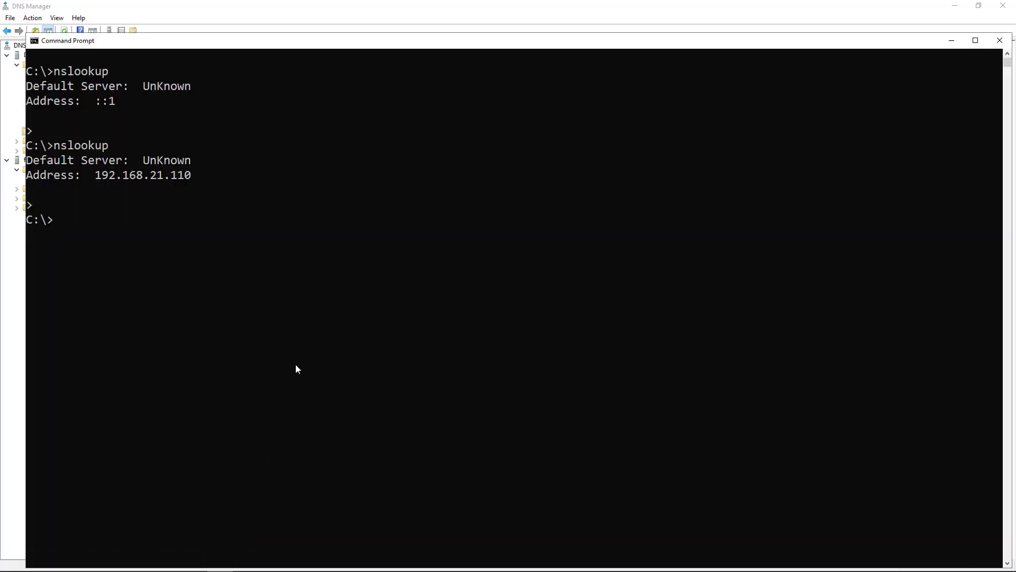
{"action": "type", "text": "ipconfig"}
{"action": "key", "text": "Return"}
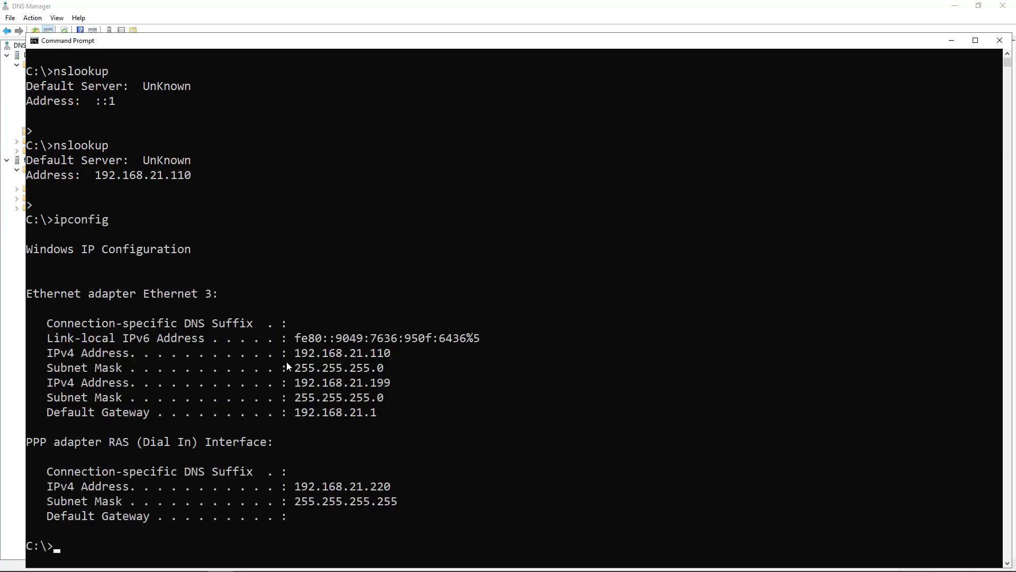
Highlight the 192.168.21 network part and the 255.255.255.0 subnet mask in the output.
{"action": "left_click_drag", "start_coordinate": [296, 354], "coordinate": [365, 354]}
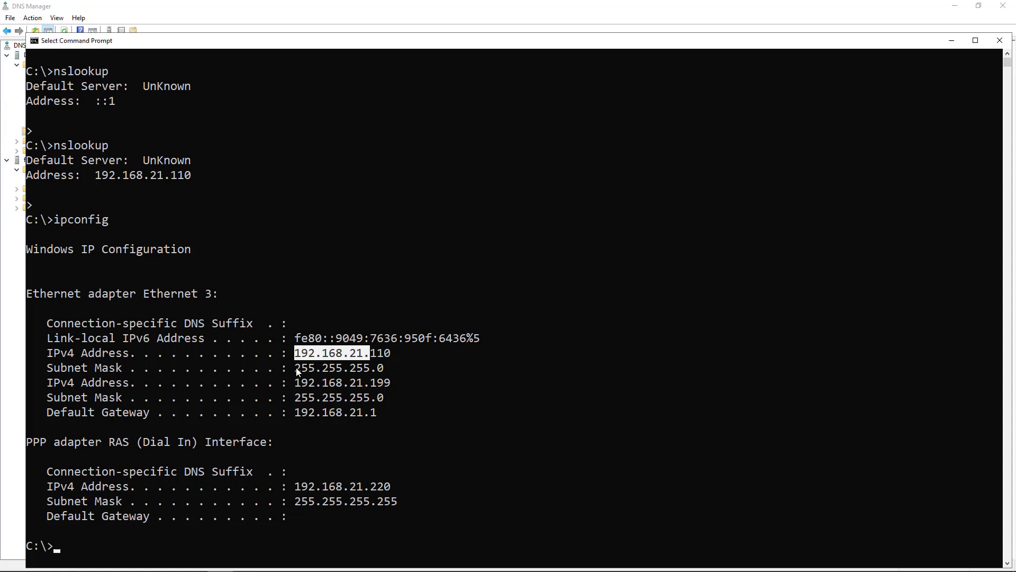
{"action": "left_click_drag", "start_coordinate": [293, 368], "coordinate": [368, 370]}
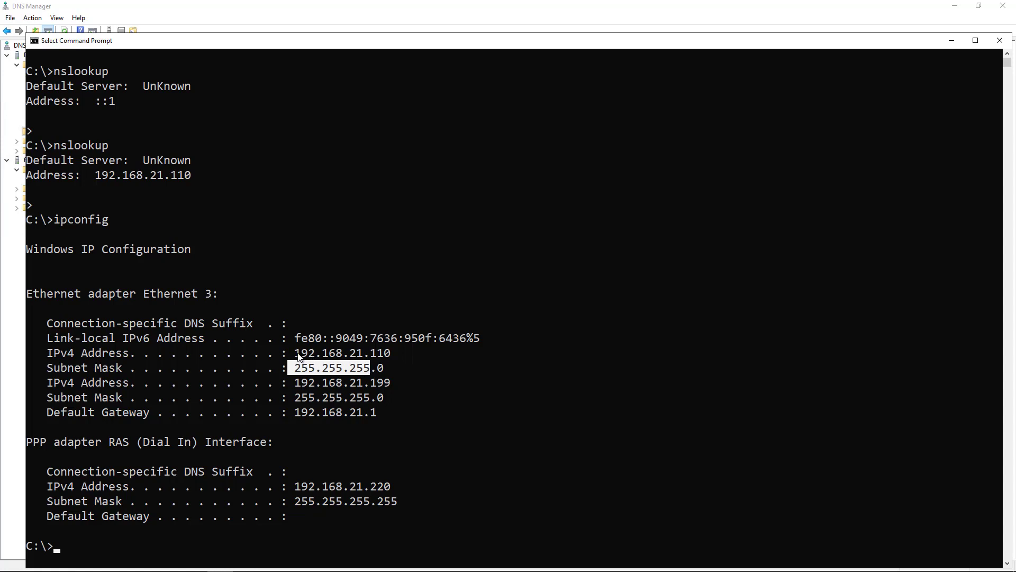
{"action": "left_click_drag", "start_coordinate": [291, 354], "coordinate": [361, 355]}
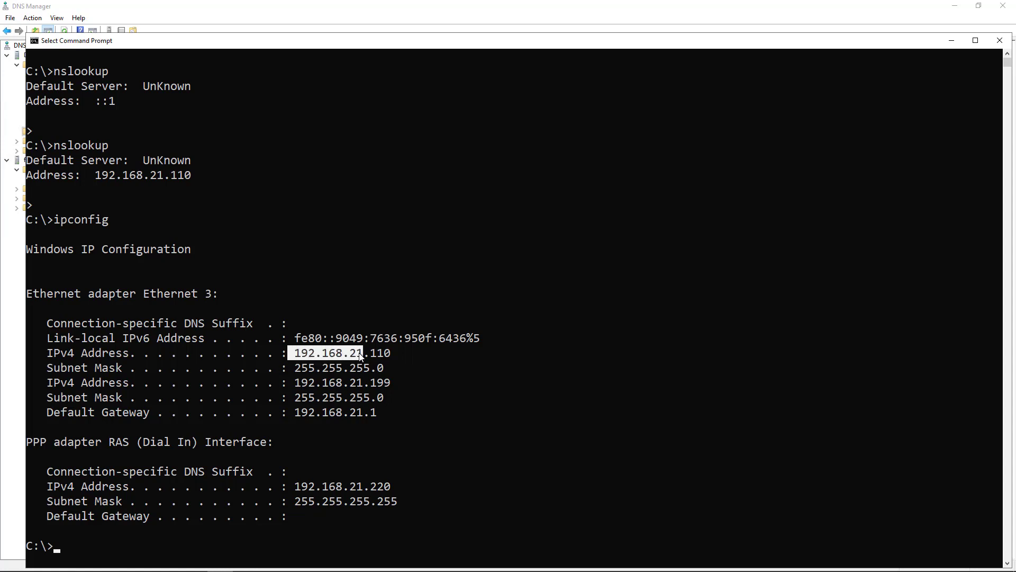
{"action": "left_click", "coordinate": [297, 369]}
{"action": "left_click_drag", "start_coordinate": [312, 369], "coordinate": [360, 371]}
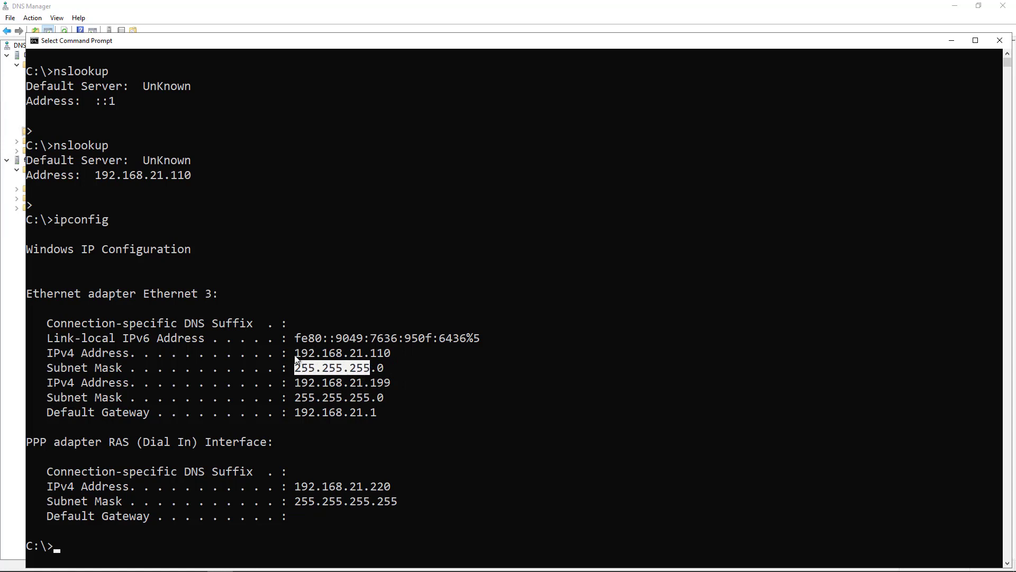
{"action": "left_click_drag", "start_coordinate": [295, 353], "coordinate": [360, 357]}
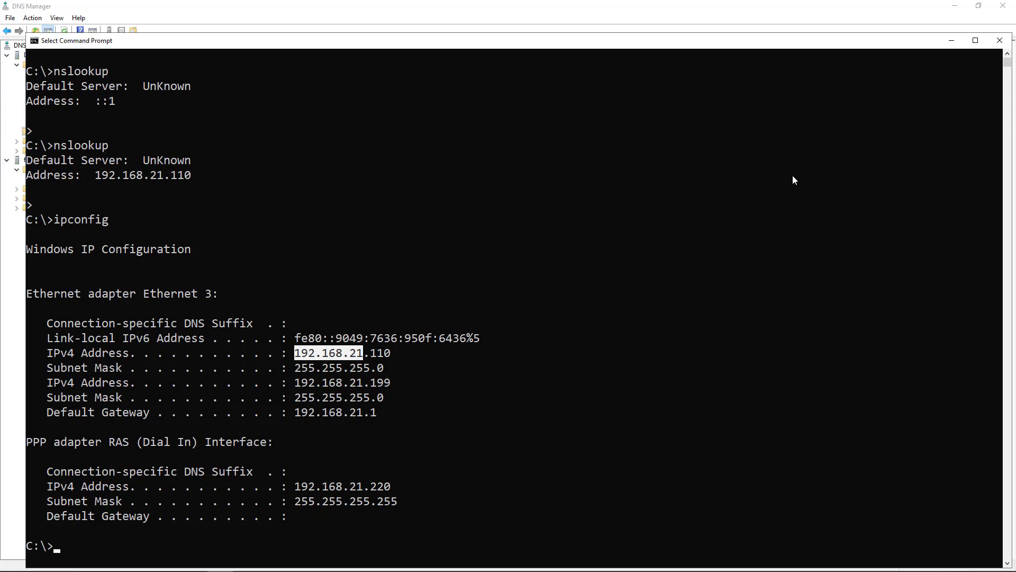
Enter network ID 192.168.21, keep secure-only dynamic updates, and finish the zone wizard.
{"action": "left_click", "coordinate": [951, 40]}
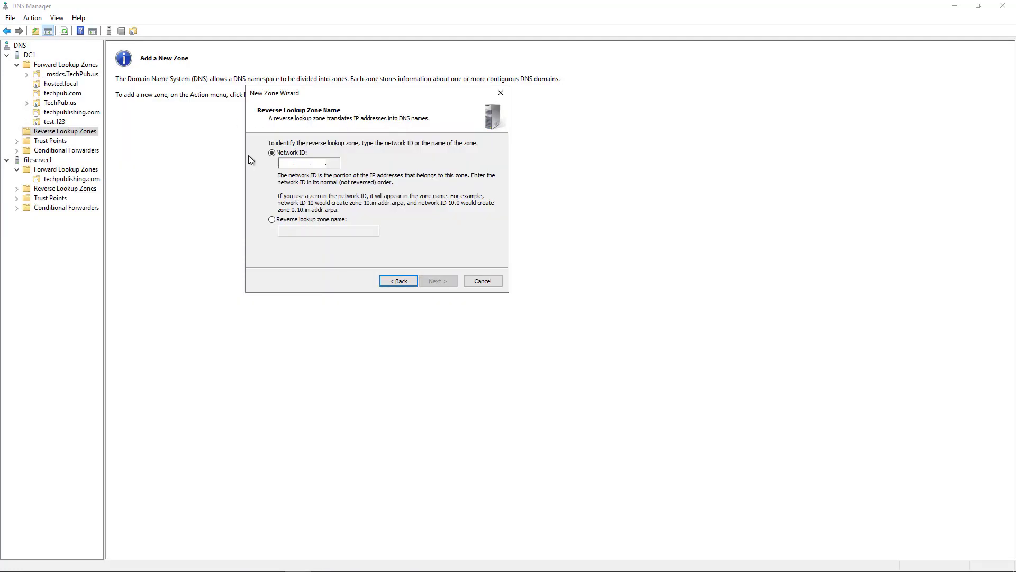
{"action": "type", "text": "192.168.21."}
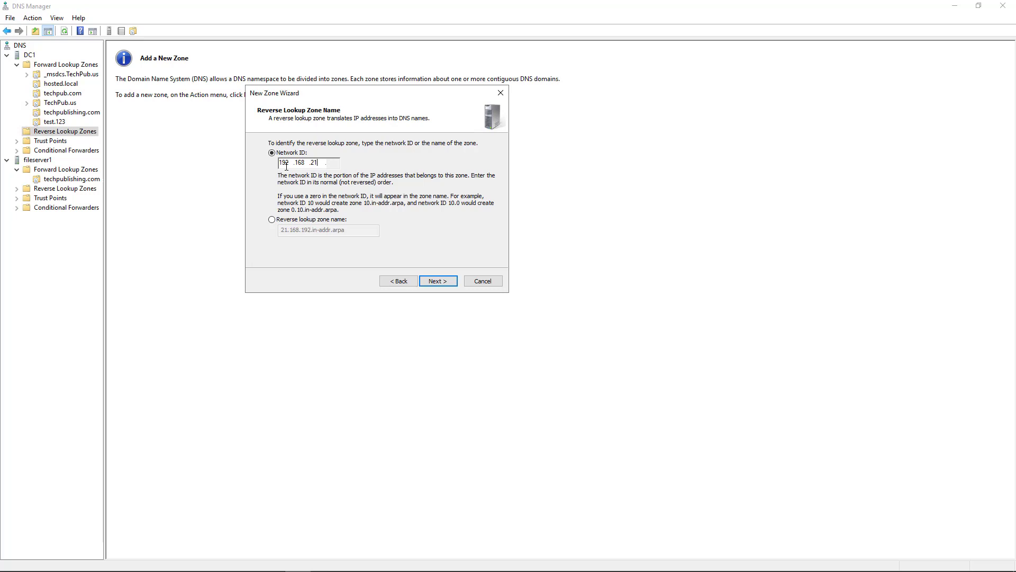
{"action": "left_click", "coordinate": [335, 164]}
{"action": "left_click", "coordinate": [437, 281]}
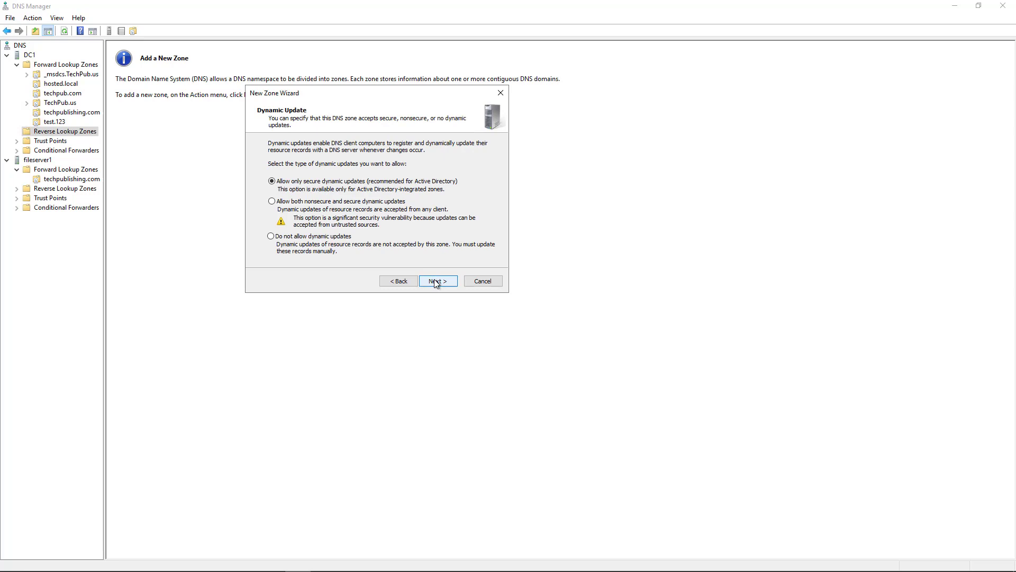
{"action": "left_click", "coordinate": [435, 282]}
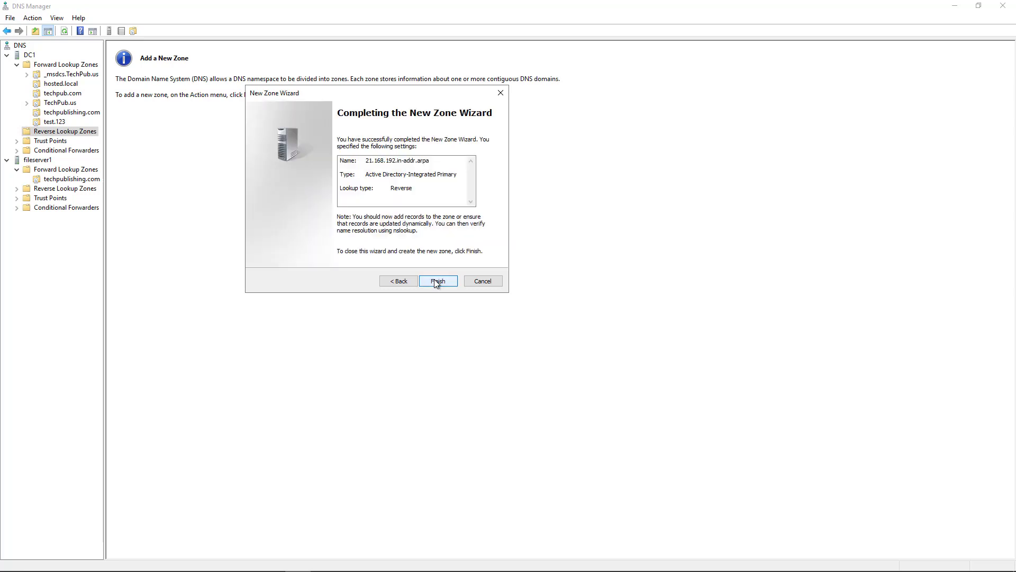
{"action": "left_click", "coordinate": [437, 281]}
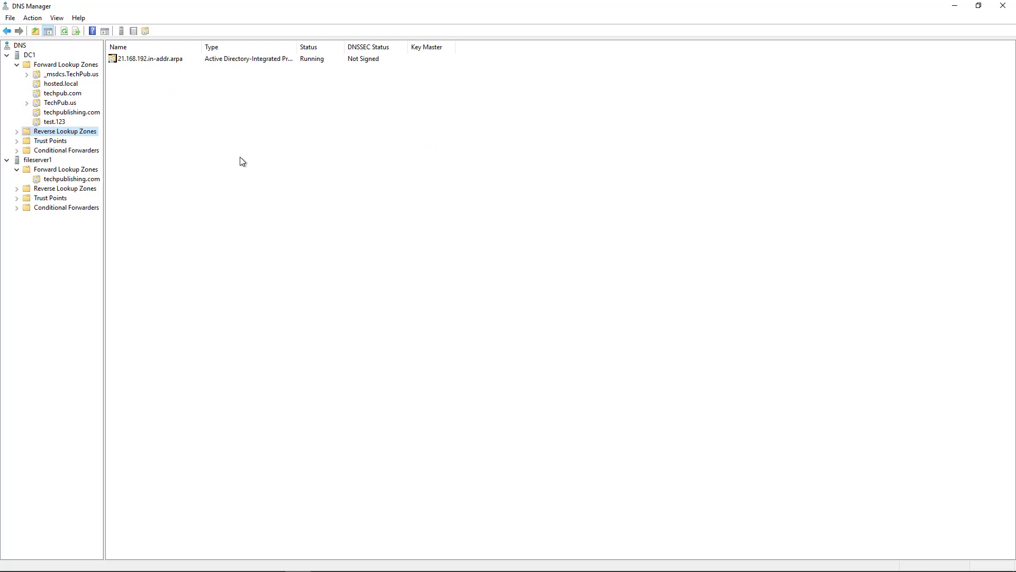
View the 21.168.192.in-addr.arpa zone's SOA and NS records, then bring up the Administrator Command Prompt.
{"action": "double_click", "coordinate": [162, 59]}
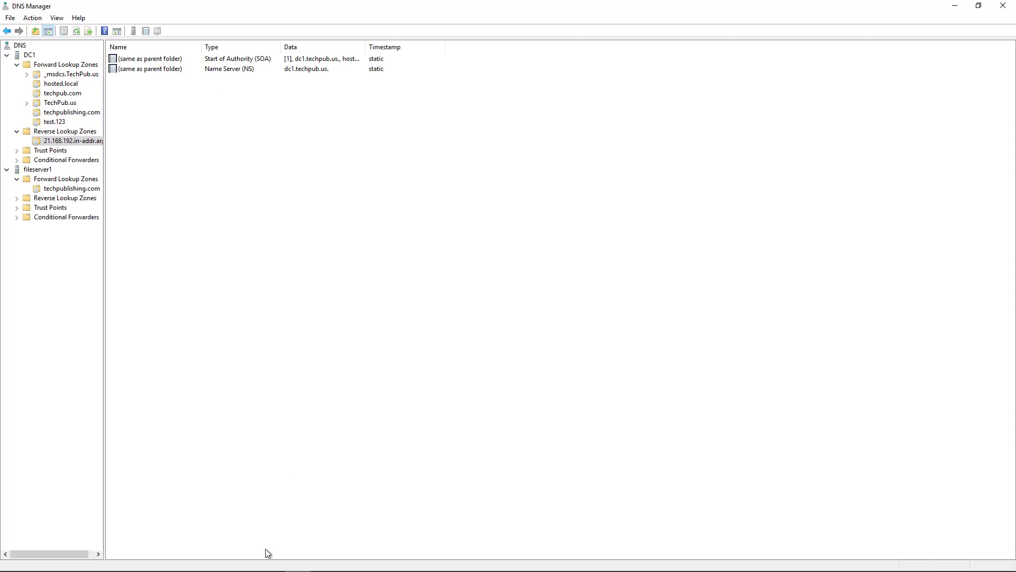
{"action": "mouse_move", "coordinate": [268, 564]}
{"action": "left_click", "coordinate": [221, 562]}
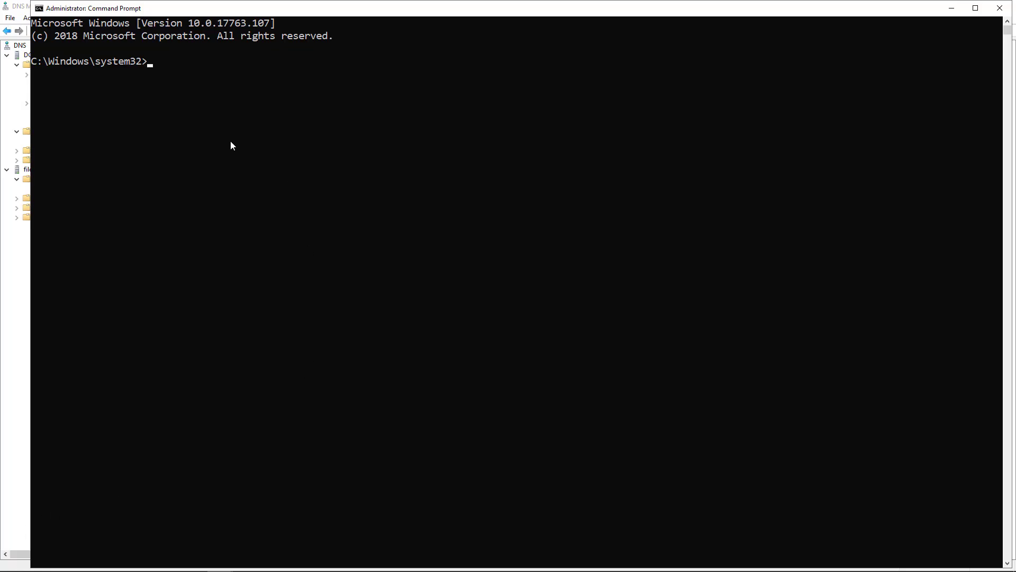
Run ipconfig /flushdns in the Administrator Command Prompt.
{"action": "left_click", "coordinate": [215, 135]}
{"action": "type", "text": "ipconfig /flushdns"}
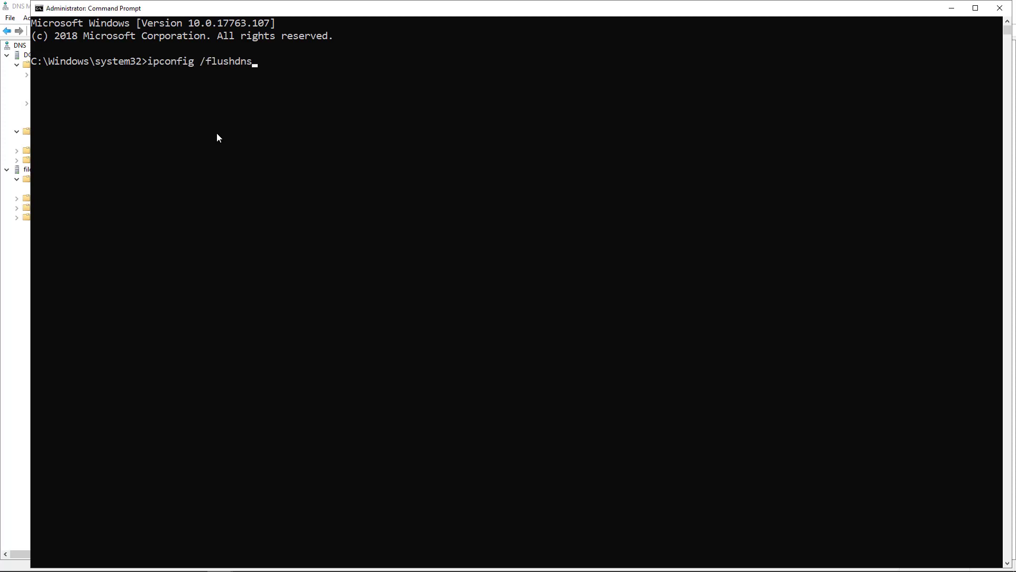
{"action": "key", "text": "Return"}
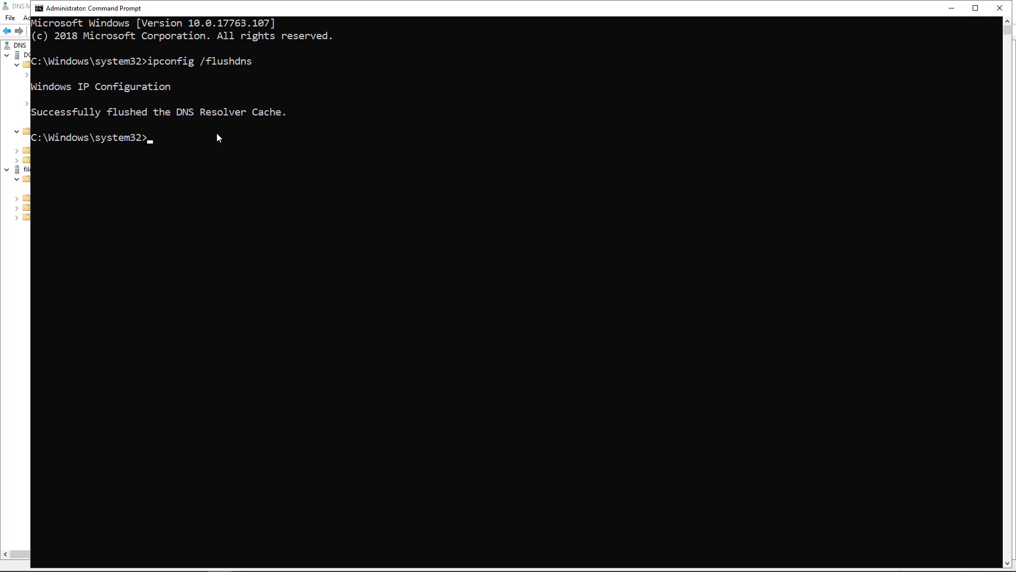
Add a PTR record for host 110 pointing to dc1.techpub.us in the reverse zone.
{"action": "key", "text": "alt+Tab"}
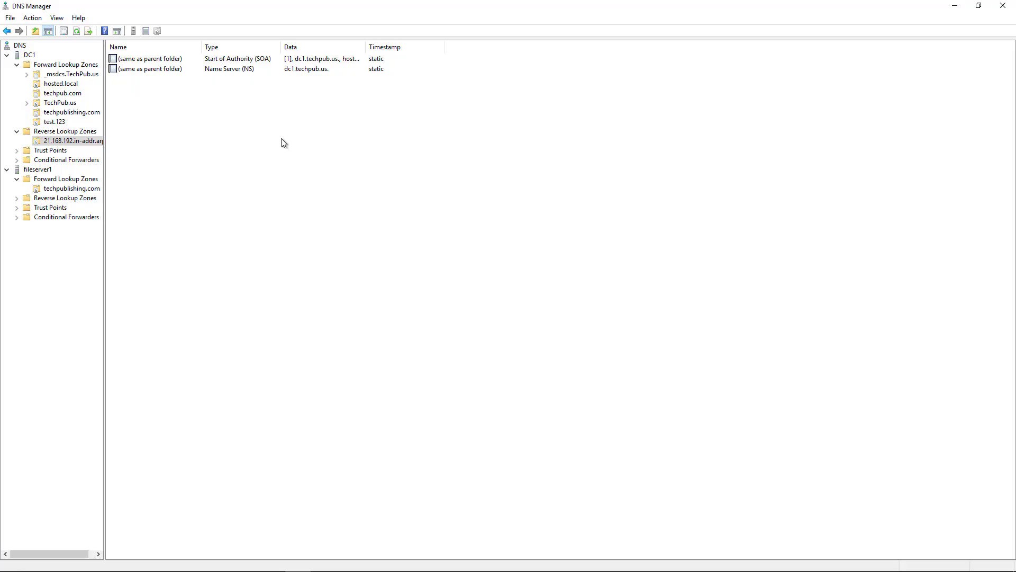
{"action": "right_click", "coordinate": [222, 105]}
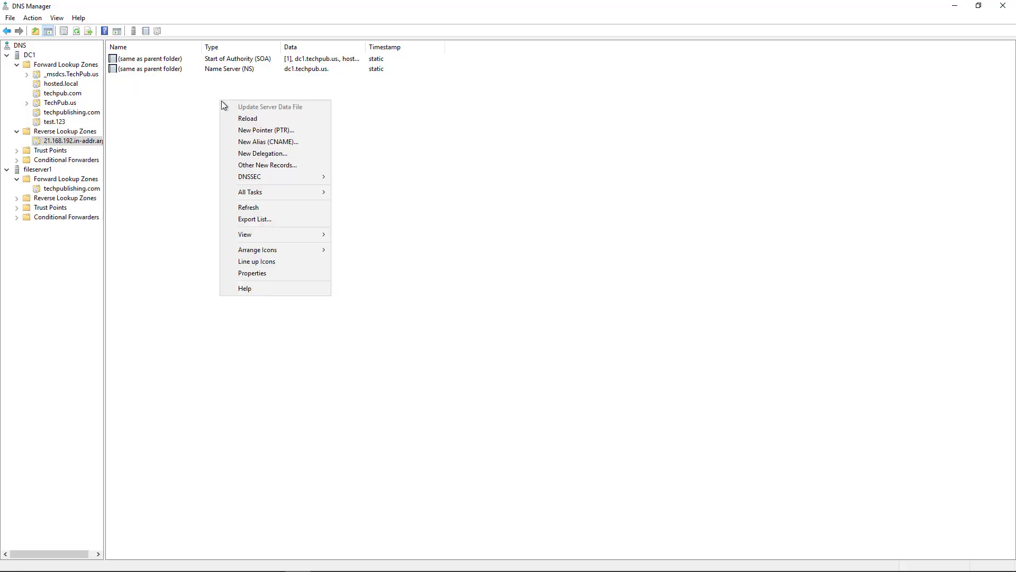
{"action": "left_click", "coordinate": [249, 131]}
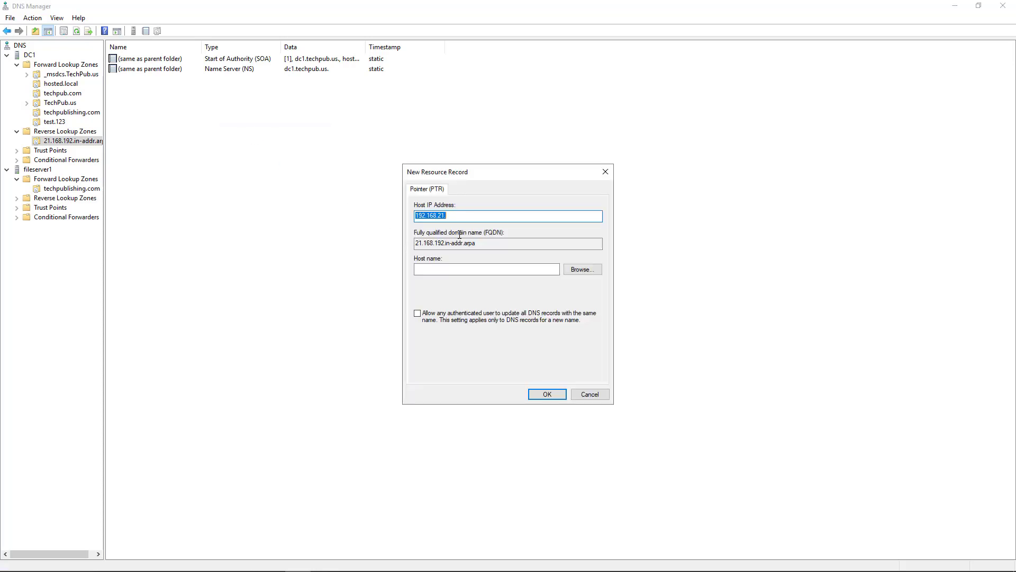
{"action": "left_click", "coordinate": [478, 217]}
{"action": "type", "text": "110"}
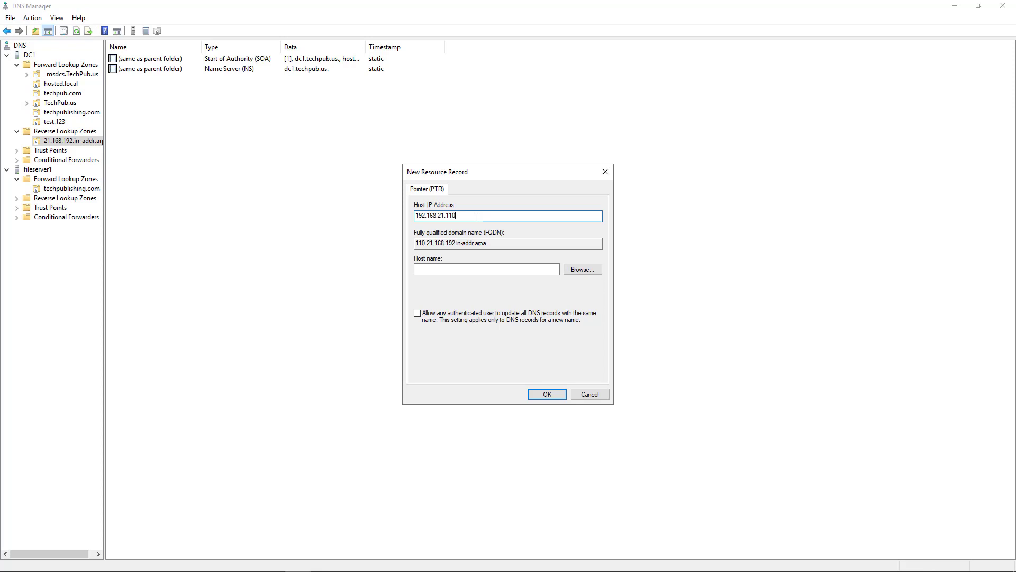
{"action": "left_click", "coordinate": [434, 268]}
{"action": "type", "text": "dc1"}
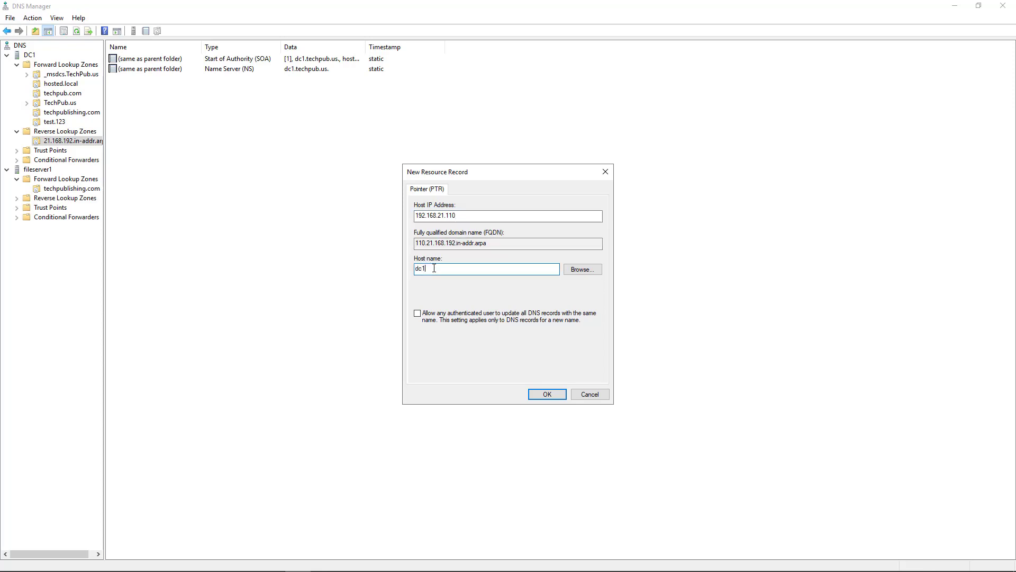
{"action": "type", "text": ".techpub.us"}
{"action": "left_click", "coordinate": [546, 394]}
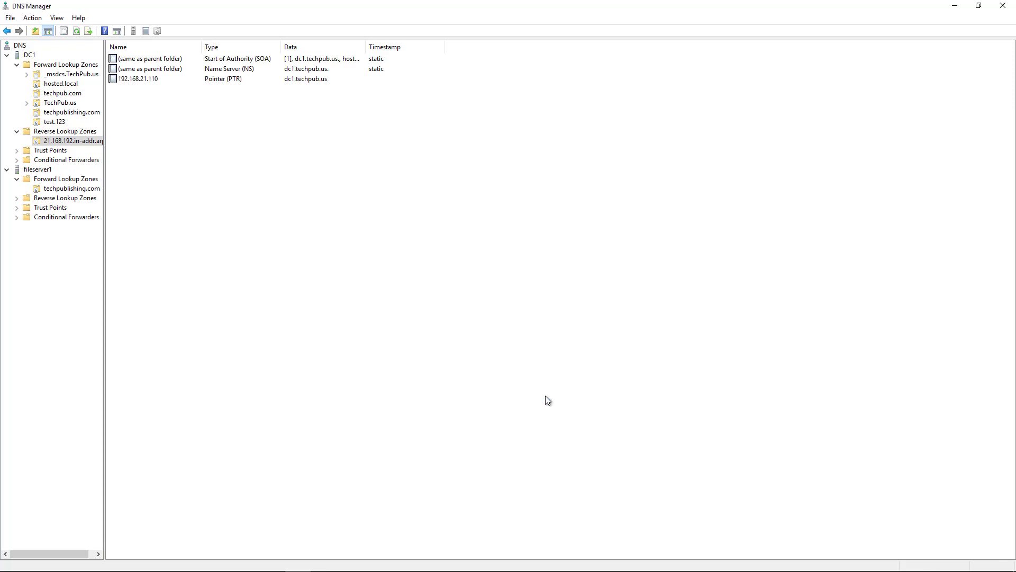
{"action": "left_click", "coordinate": [218, 79]}
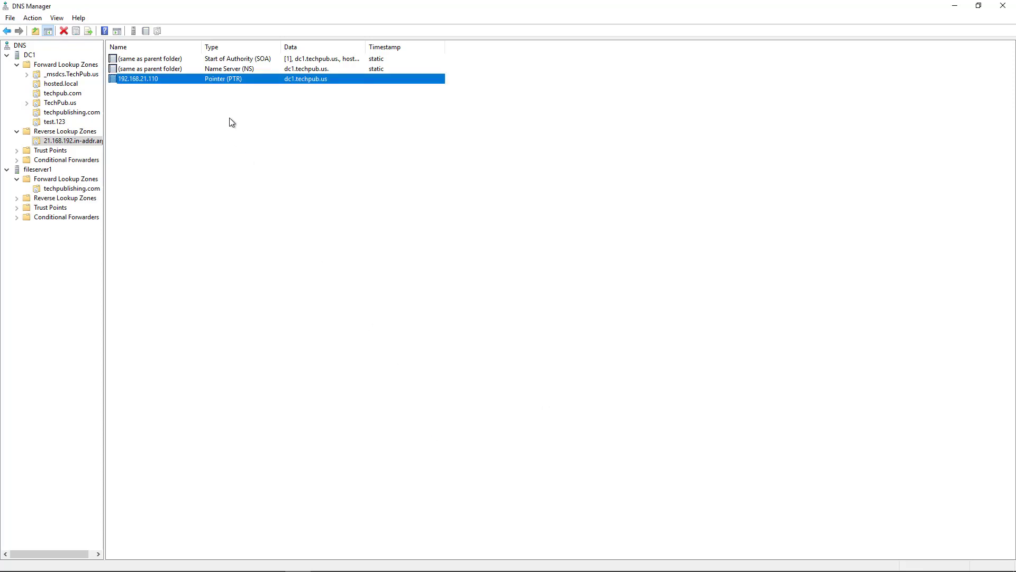
Run nslookup in Command Prompt to verify default server dc1.techpub.us (192.168.21.110), then minimize it.
{"action": "mouse_move", "coordinate": [279, 564]}
{"action": "left_click", "coordinate": [220, 561]}
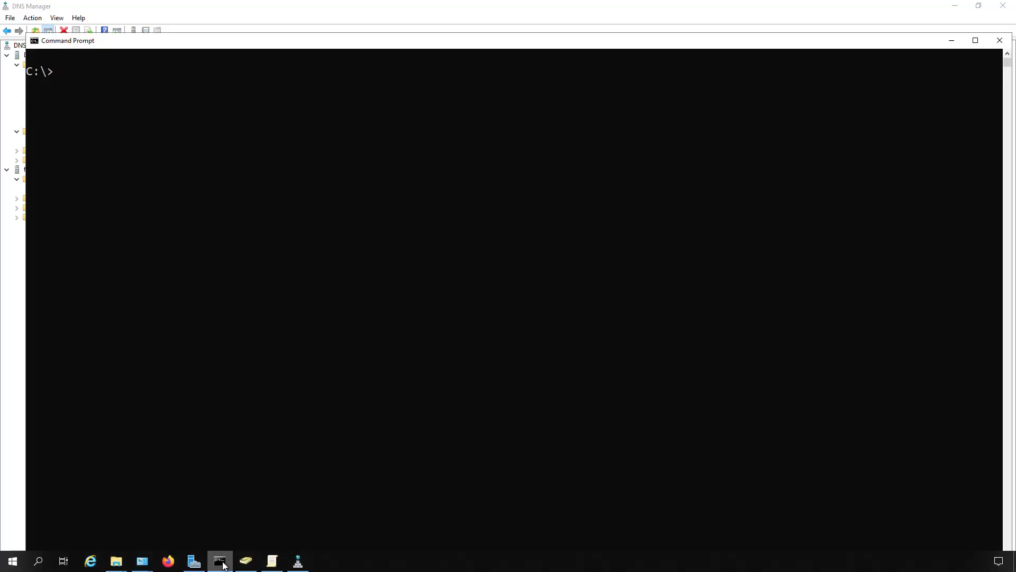
{"action": "left_click", "coordinate": [283, 233]}
{"action": "type", "text": "nslooo"}
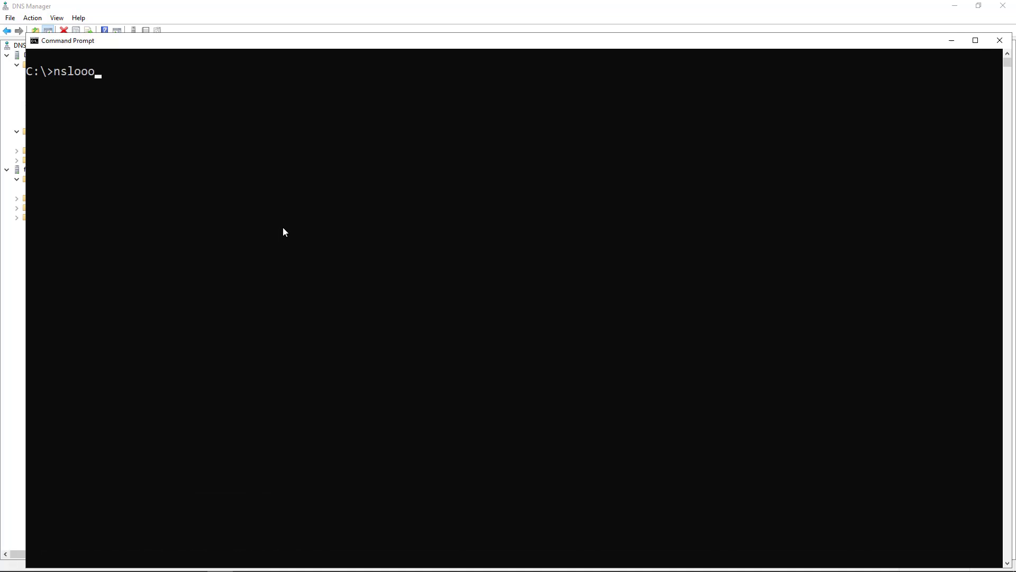
{"action": "key", "text": "BackSpace"}
{"action": "type", "text": "kup"}
{"action": "key", "text": "Return"}
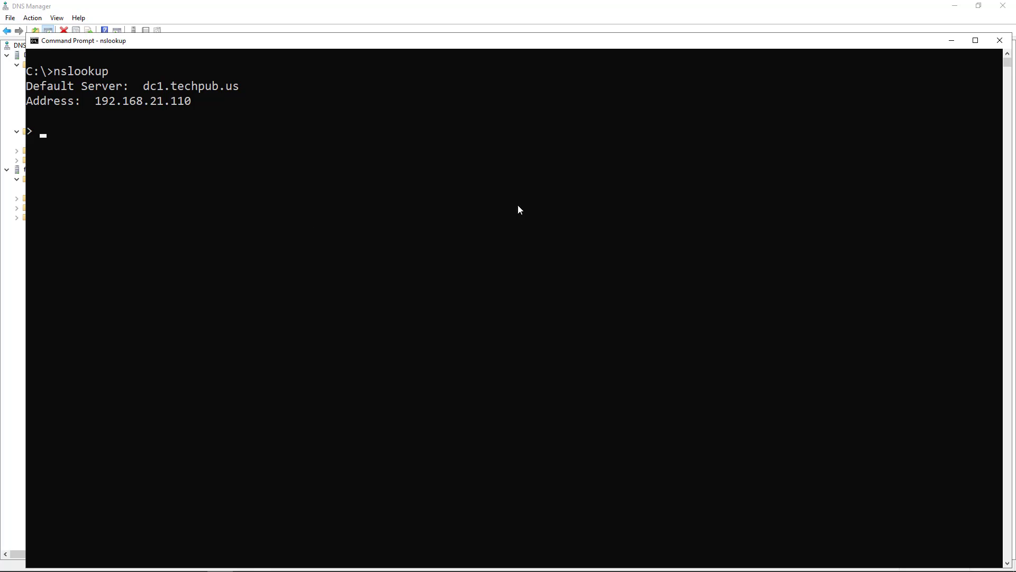
{"action": "left_click", "coordinate": [951, 41]}
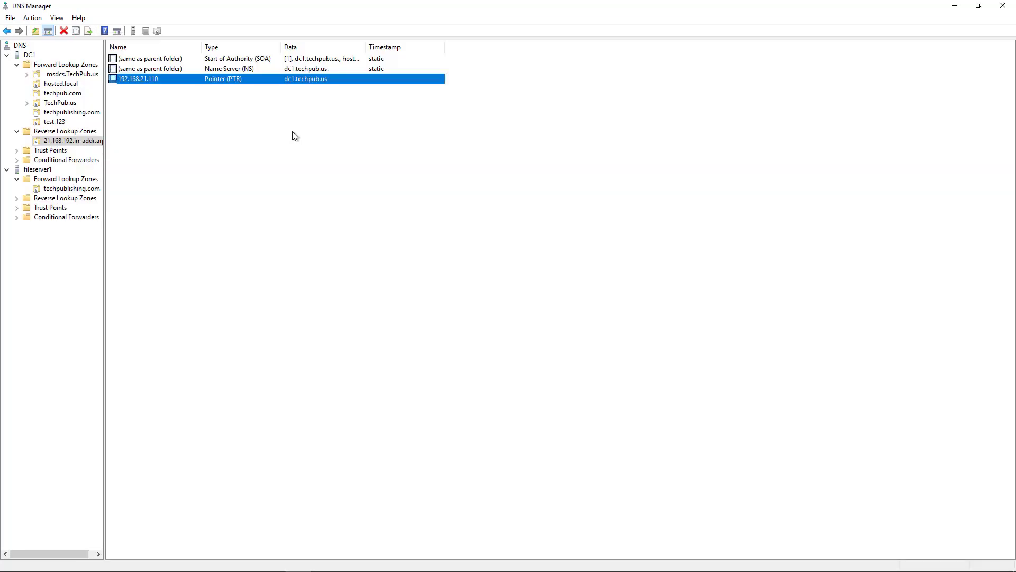